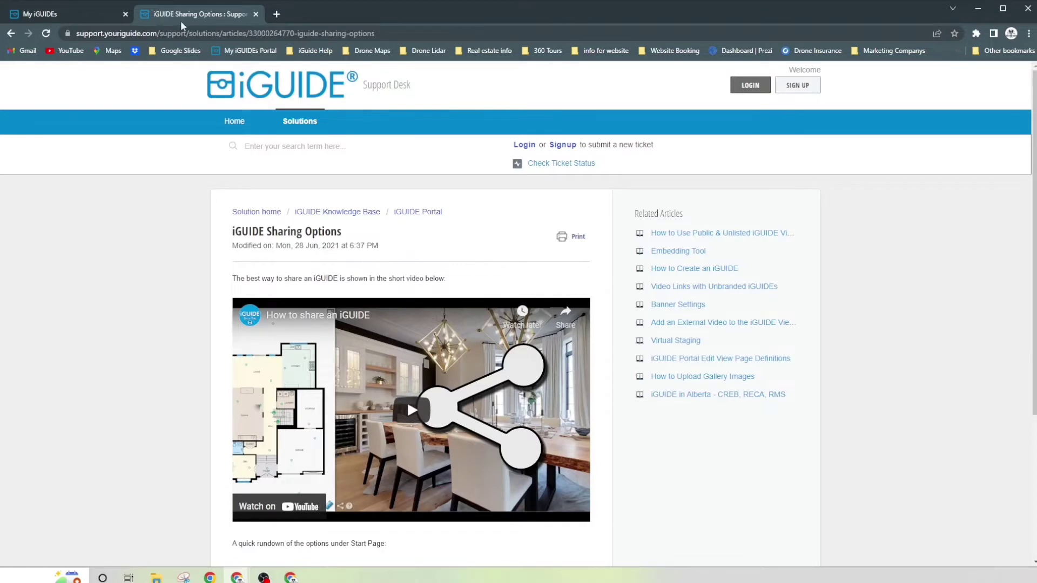
- Show the My iGUIDEs list of seven published property tours
left_click(77, 14)
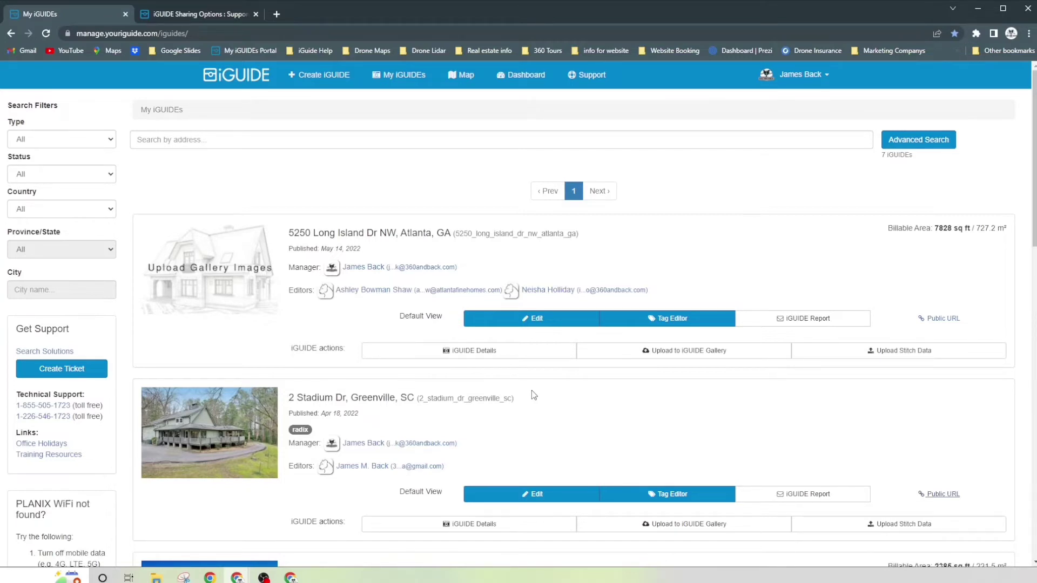
scroll(534, 395, "down", 1)
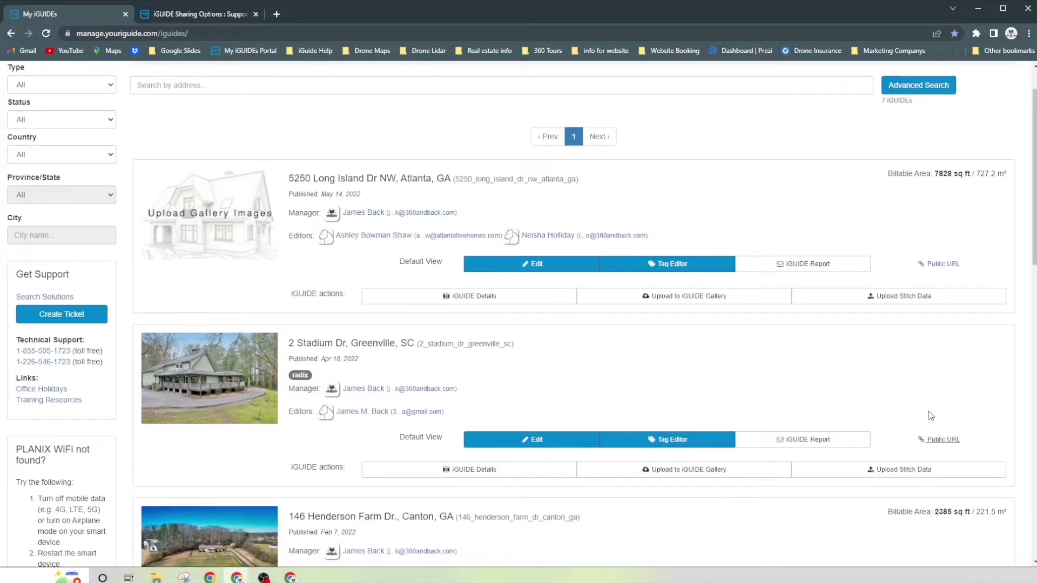
- Open the 2 Stadium Dr, Greenville, SC public tour in Radix
left_click(942, 441)
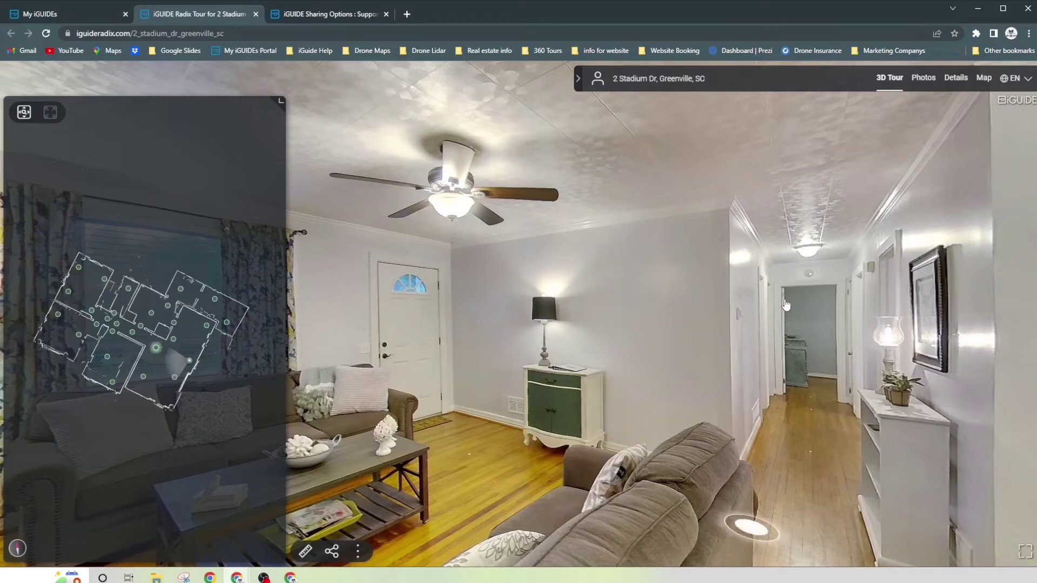
- Walk from the living room through the hallway into the dining room, facing the kitchen doorway
left_click(801, 304)
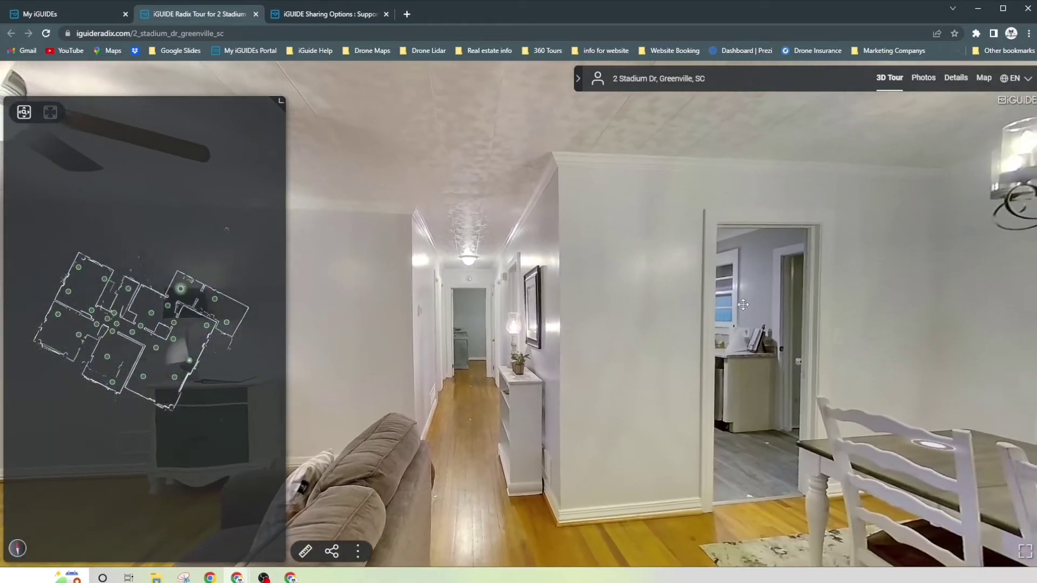
left_click_drag(731, 302, 512, 294)
left_click(732, 414)
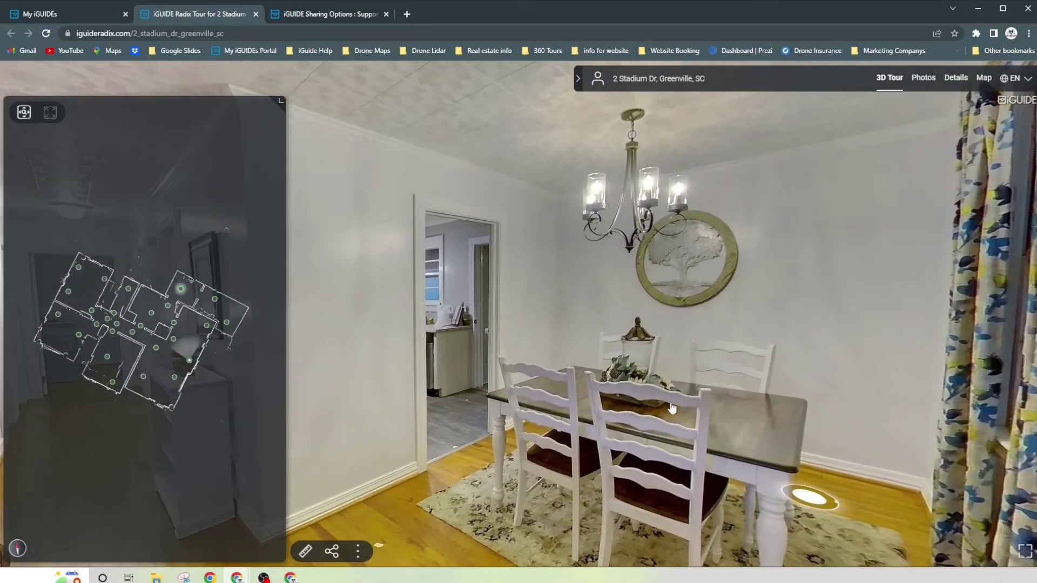
left_click_drag(513, 383, 499, 372)
left_click(499, 371)
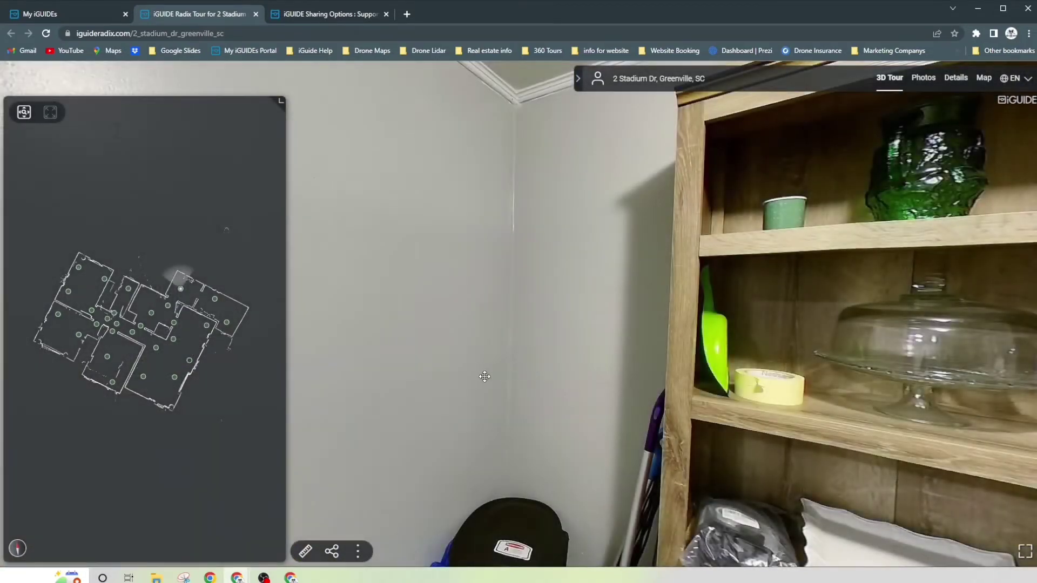
left_click(484, 376)
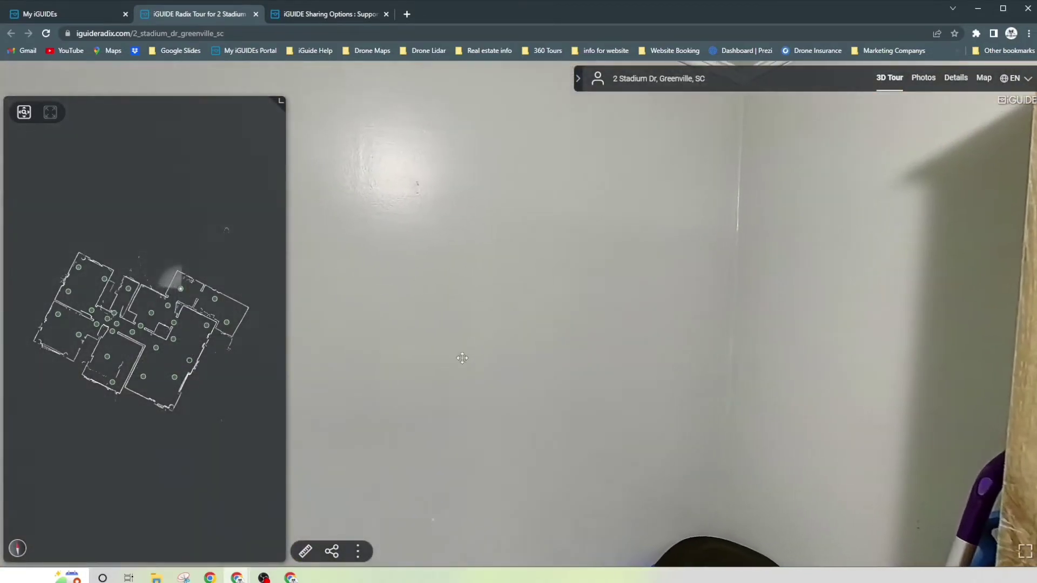
left_click_drag(462, 358, 729, 284)
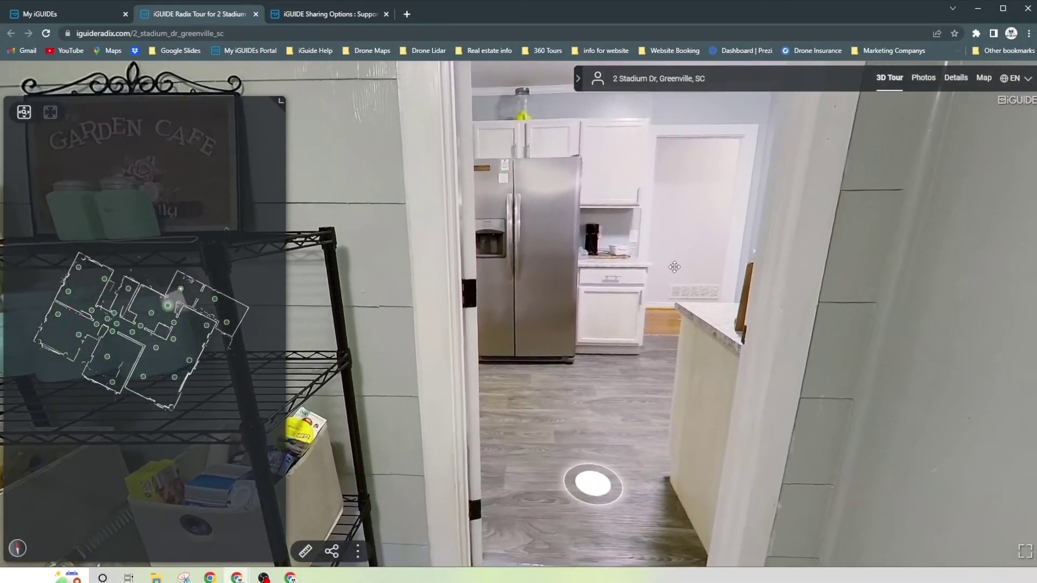
- Visit the kitchen, then return to the dining room and frame the chandelier above the table
left_click(581, 480)
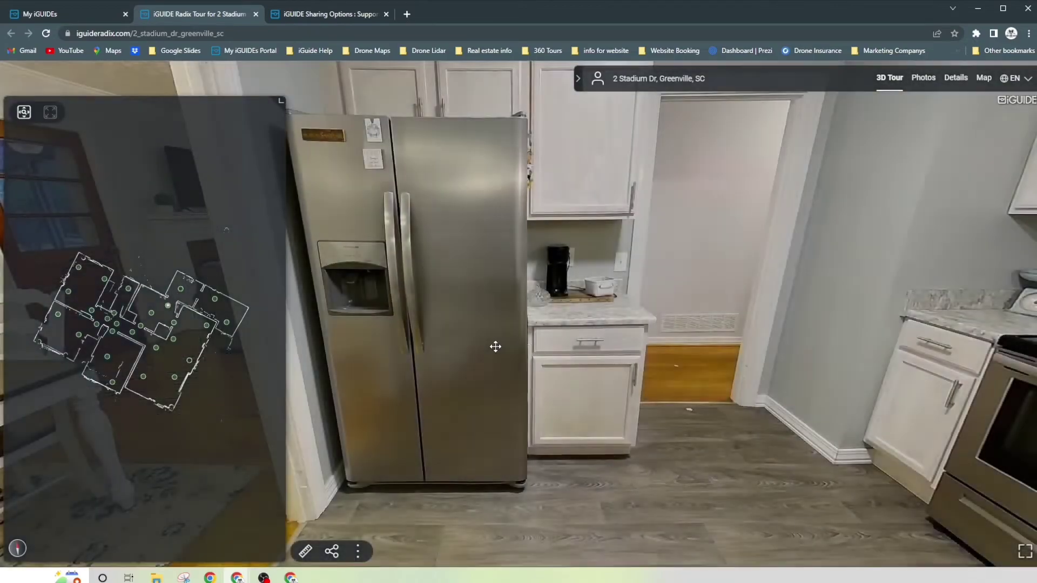
left_click_drag(483, 346, 724, 347)
left_click(505, 479)
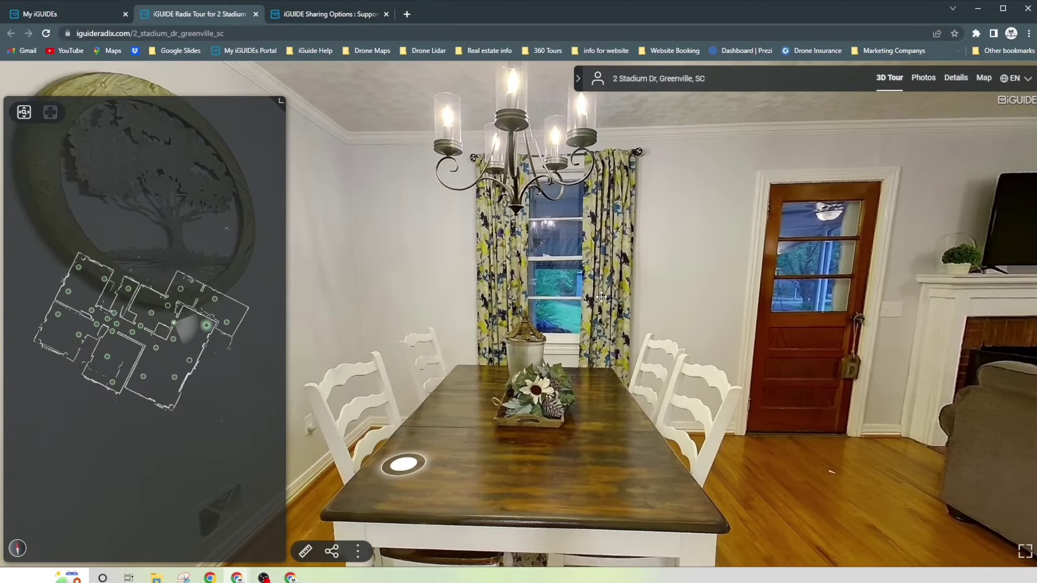
left_click_drag(601, 297, 598, 320)
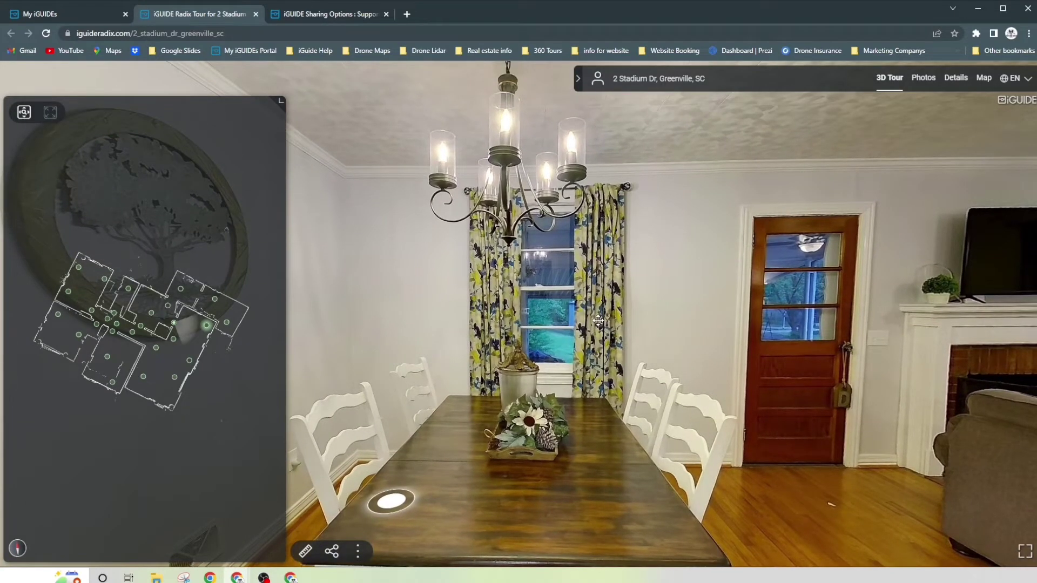
mouse_move(598, 320)
left_mouse_down()
mouse_move(562, 313)
mouse_move(583, 310)
left_mouse_up()
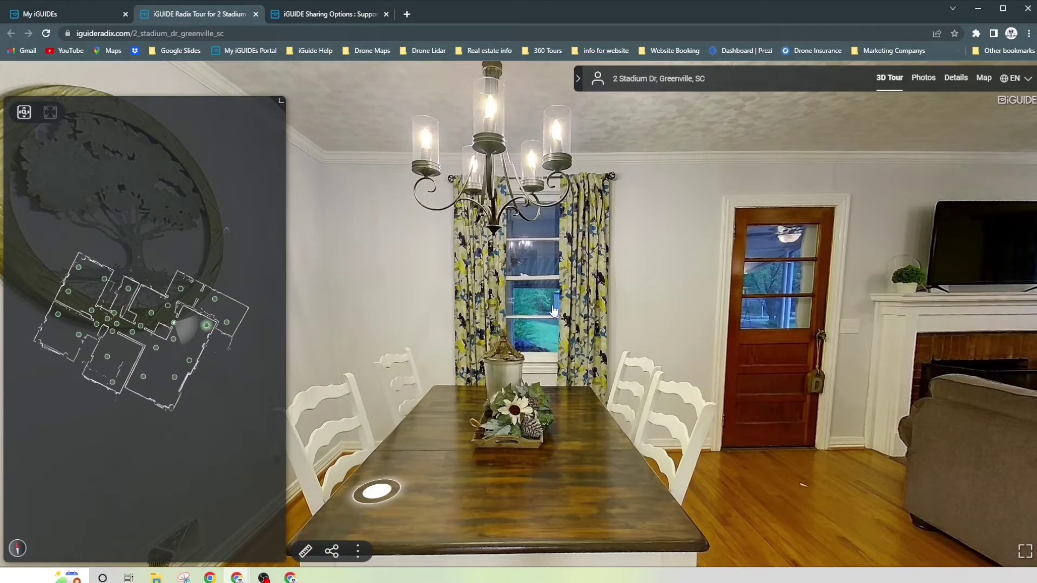
mouse_move(560, 308)
left_mouse_down()
mouse_move(574, 474)
mouse_move(556, 90)
mouse_move(558, 311)
mouse_move(546, 317)
left_mouse_up()
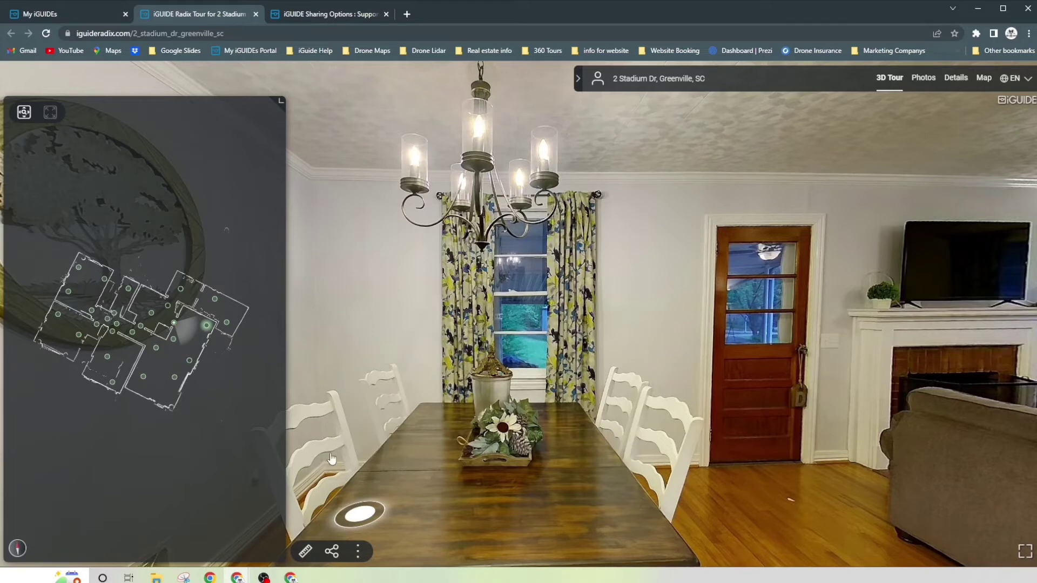
- Copy the tour's share link with 'Link to current 3D view' enabled
left_click(332, 552)
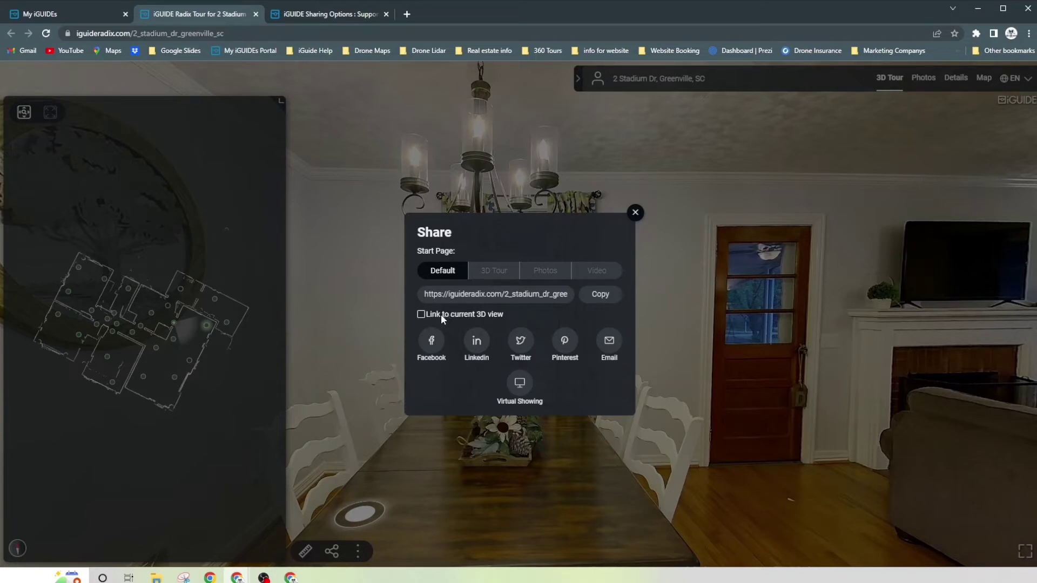
left_click(422, 315)
left_click(600, 297)
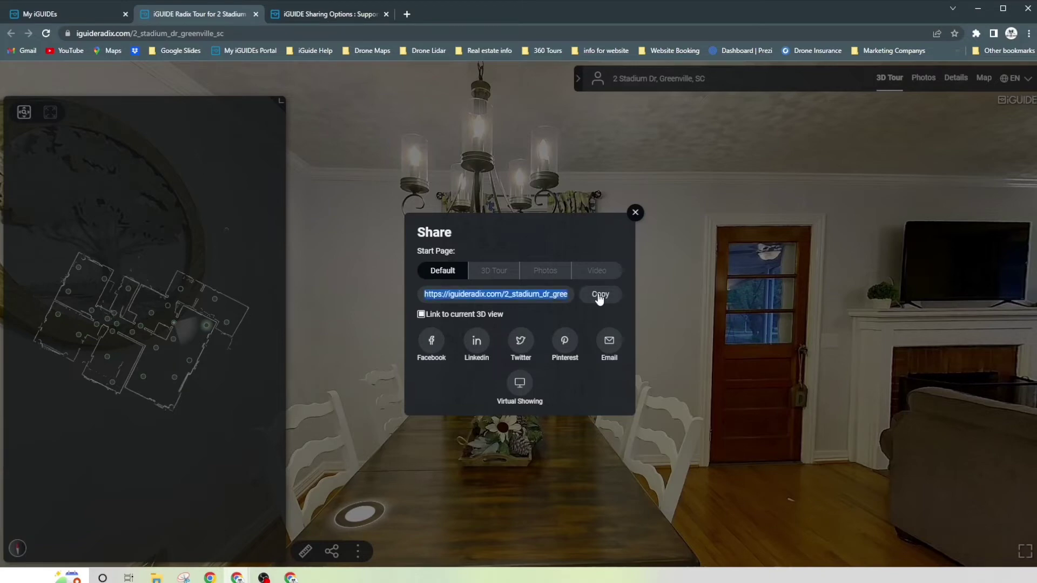
- Paste the copied link into a new tab to confirm it opens the dining-room view, then close that tab
left_click(409, 15)
left_click(390, 34)
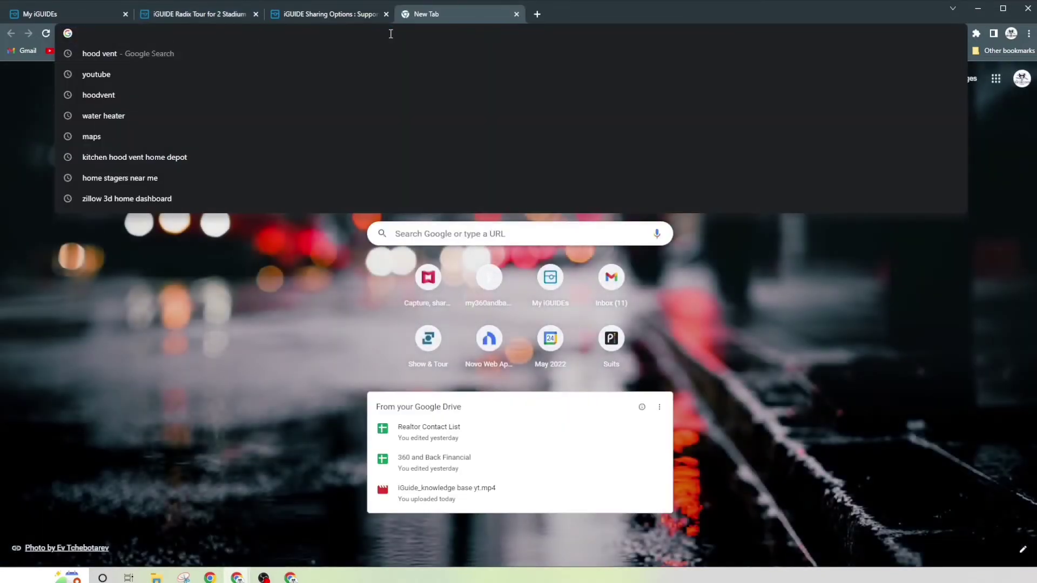
key("ctrl+v")
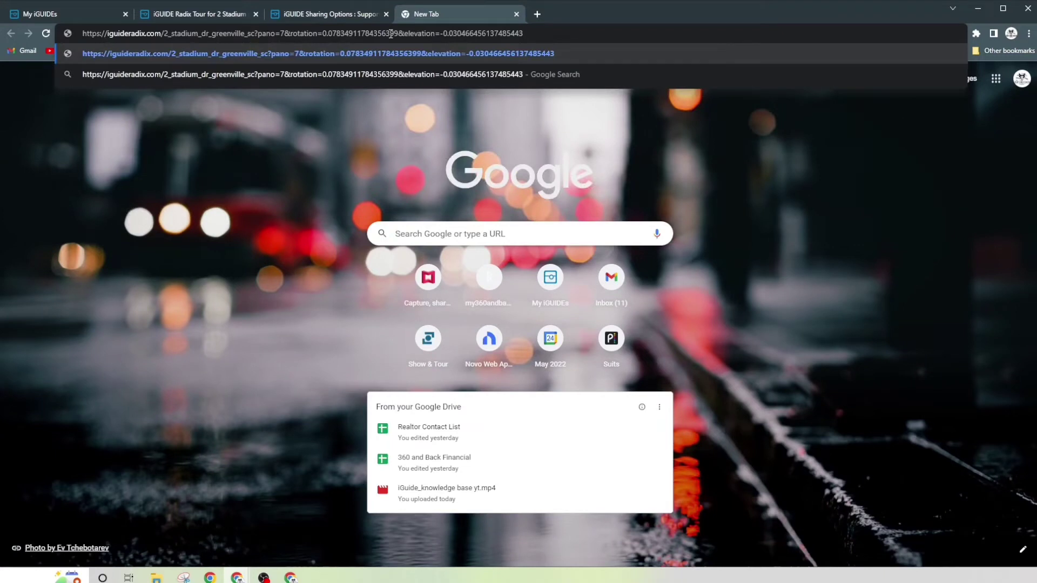
key("Return")
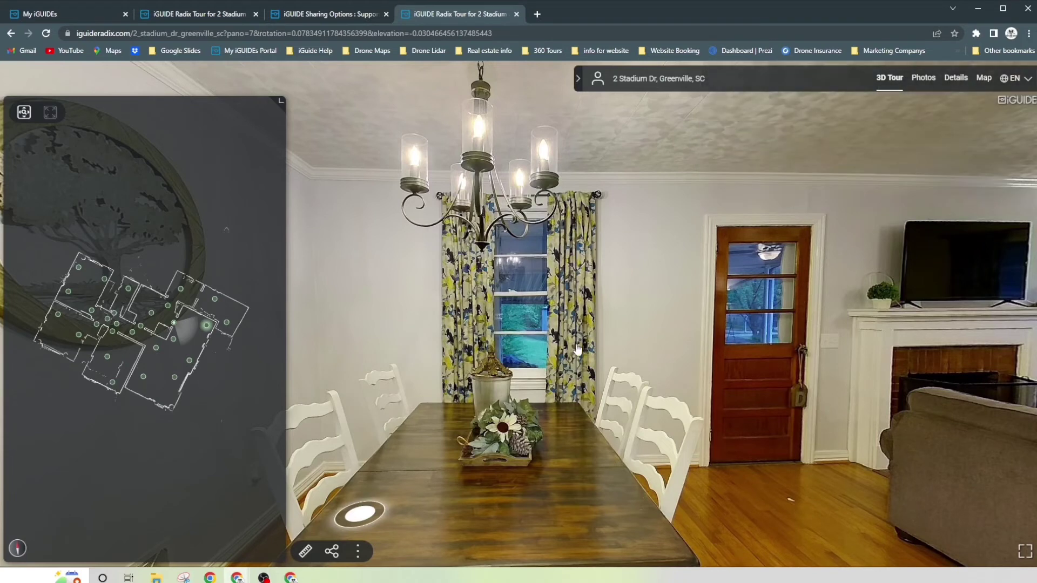
left_click(517, 16)
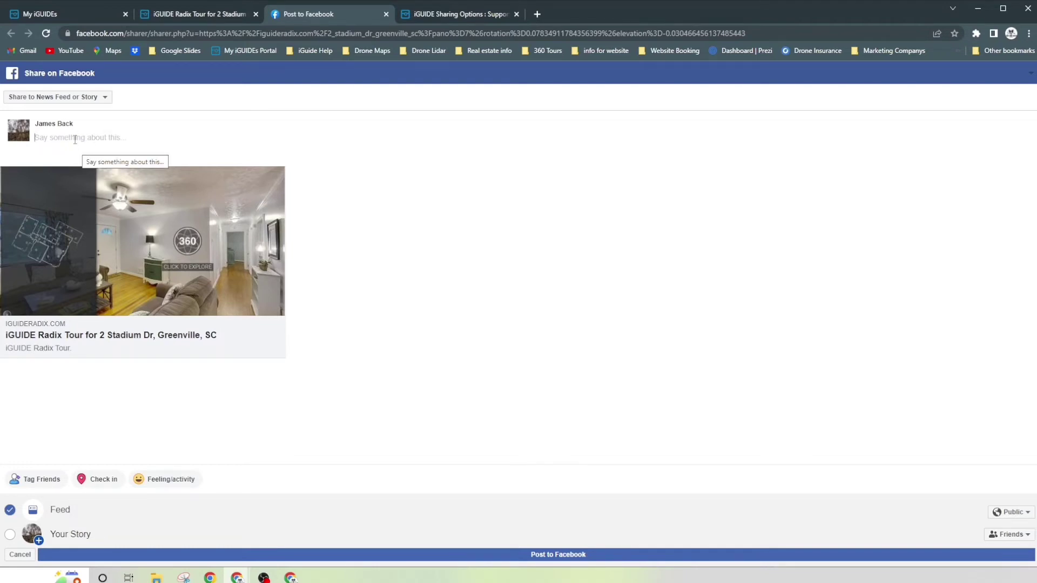
- Write the caption 'nice home for sell,' on the Facebook tour post
type("nice")
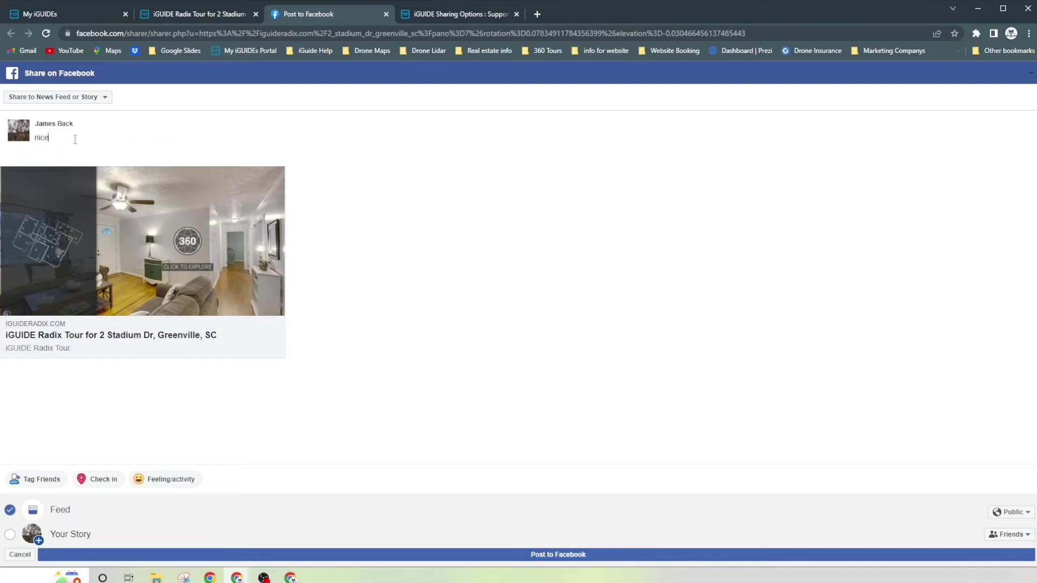
type(" home for sa")
key("BackSpace")
type("ell,")
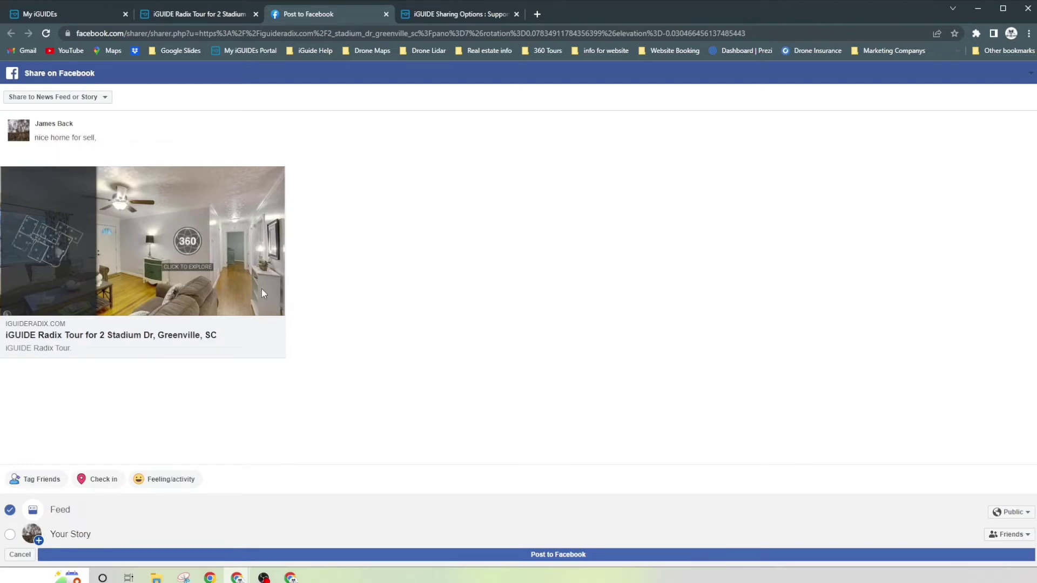
- Browse the check-in places list, dismiss it, and cancel the Facebook post
left_click(106, 484)
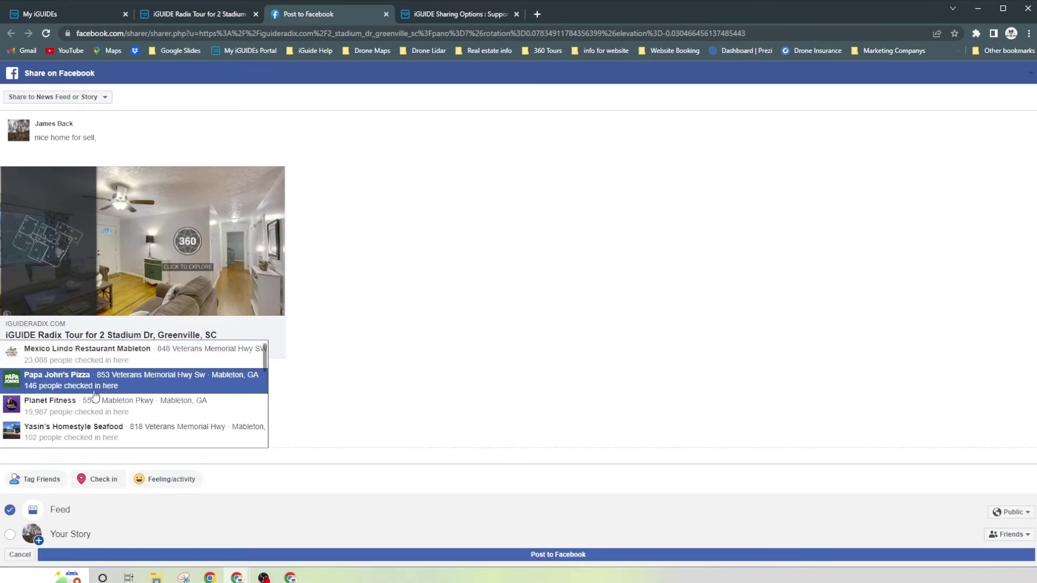
left_click(344, 406)
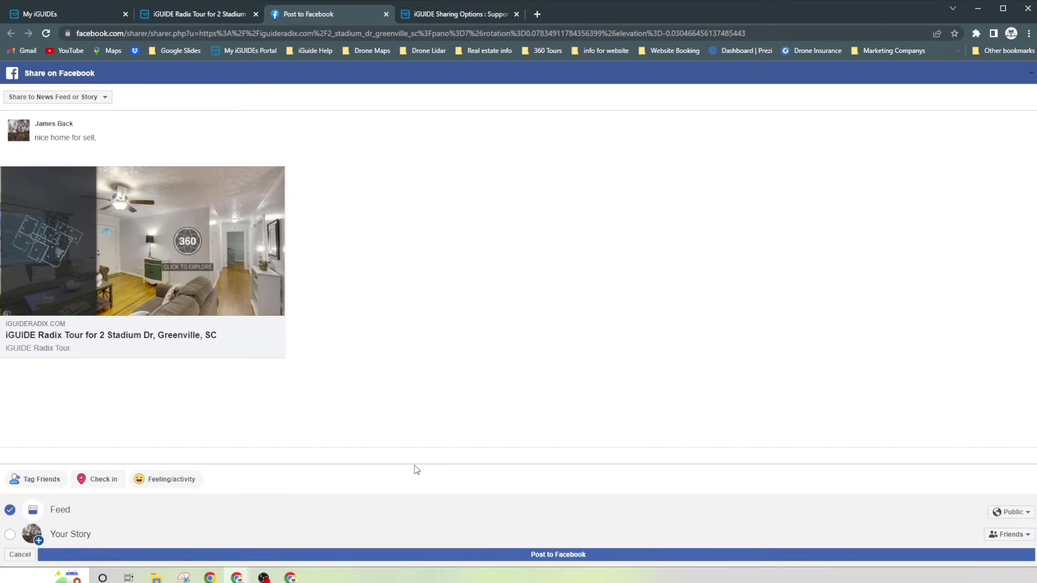
left_click(20, 555)
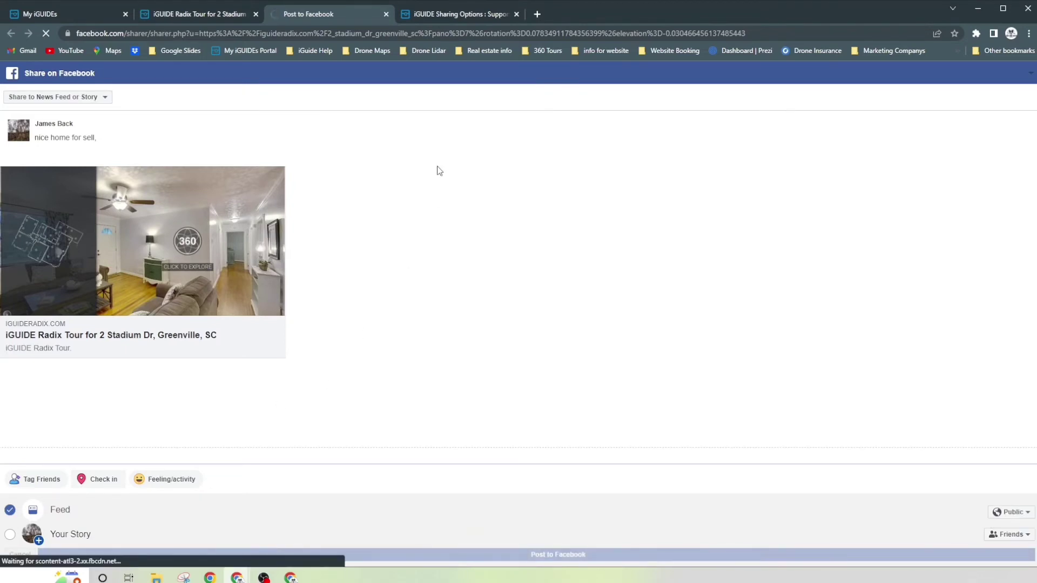
- Close the Facebook tab and bring up LinkedIn's share page for the tour link
left_click(386, 14)
left_click(386, 13)
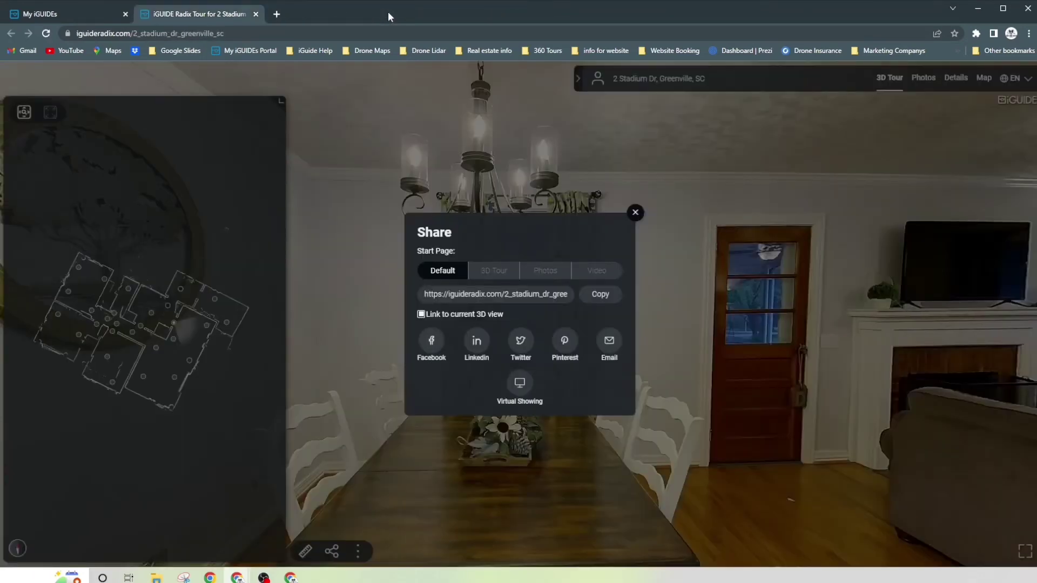
left_click(478, 341)
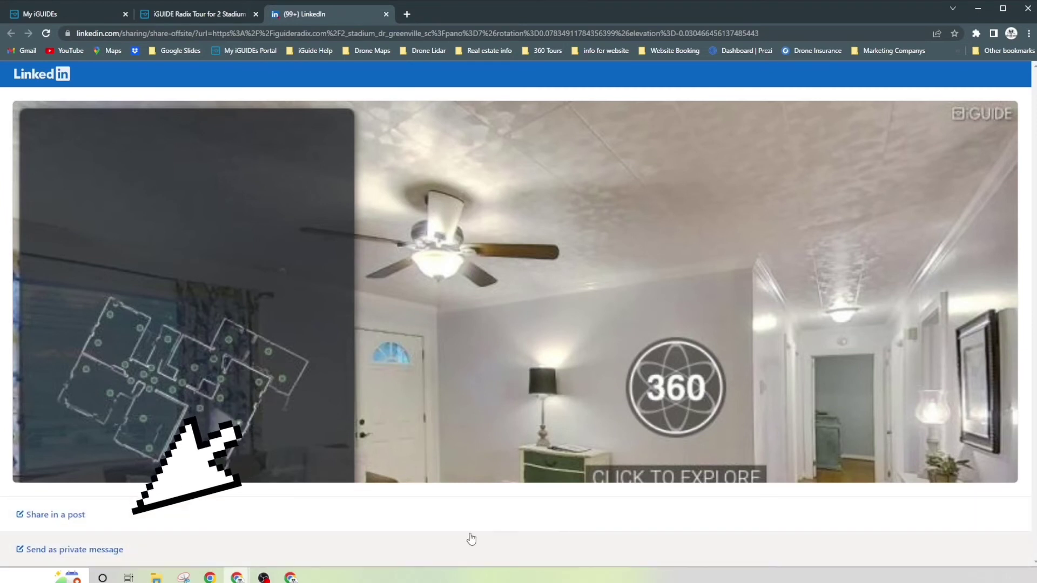
- Close the LinkedIn tab to return to the tour's Share dialog
left_click(387, 14)
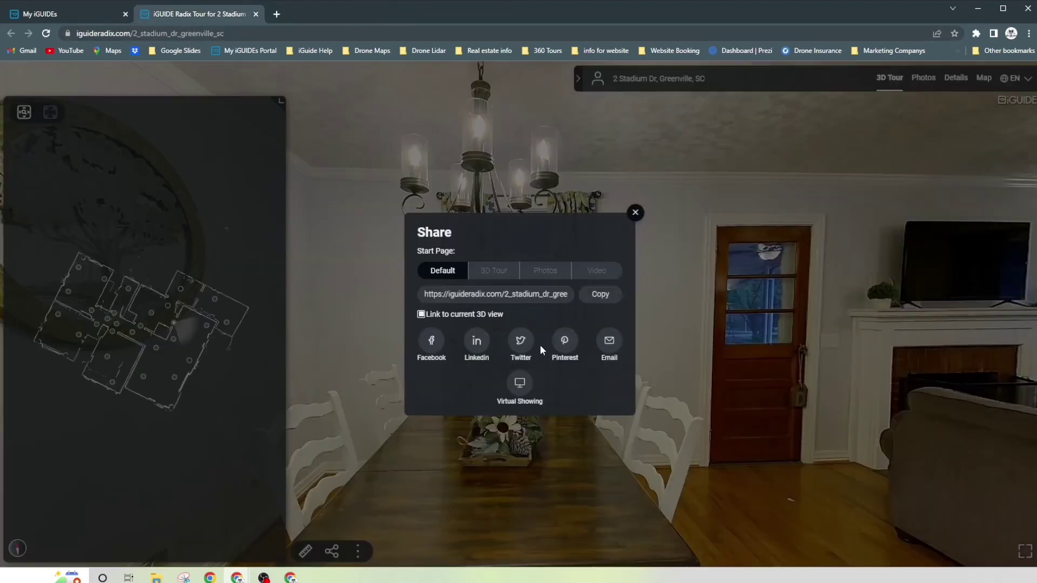